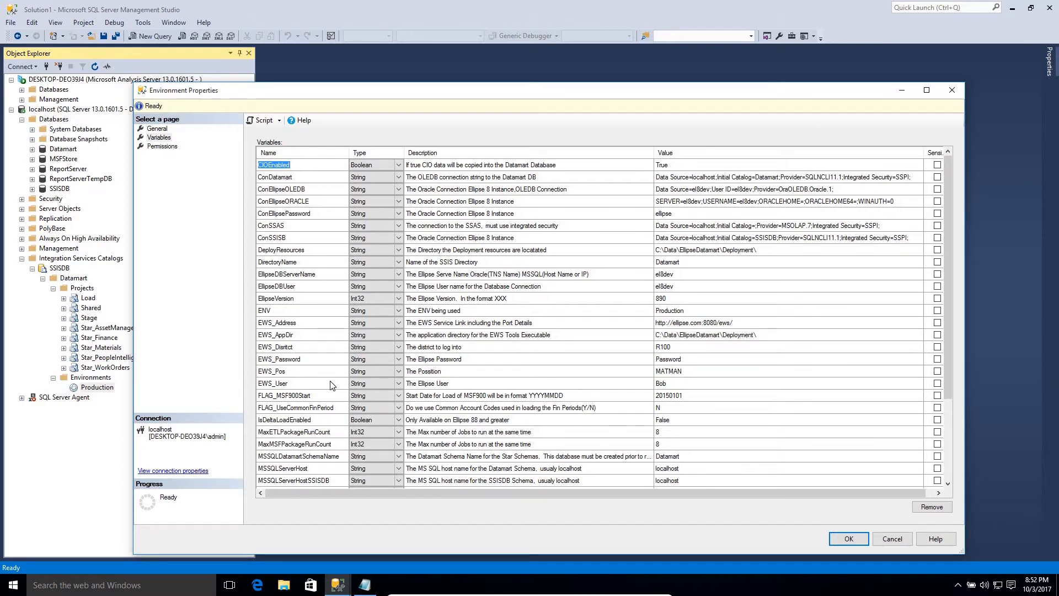
- Review the ProcessSSASModels and CIOEnabled variables and their values in the Production environment properties
scroll(330, 398, down, 3)
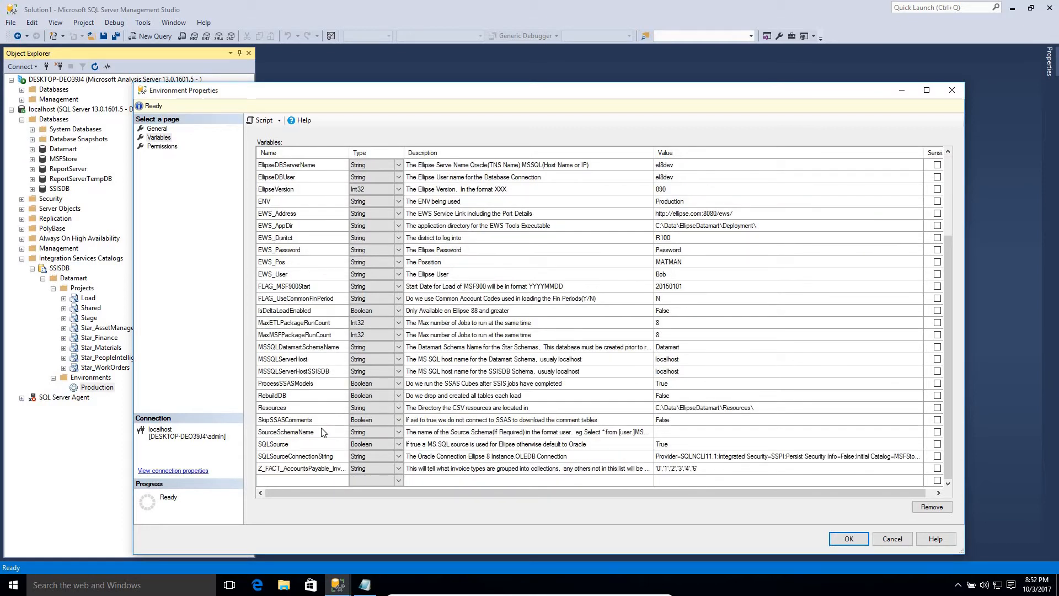
double_click(323, 385)
double_click(680, 385)
scroll(676, 402, up, 3)
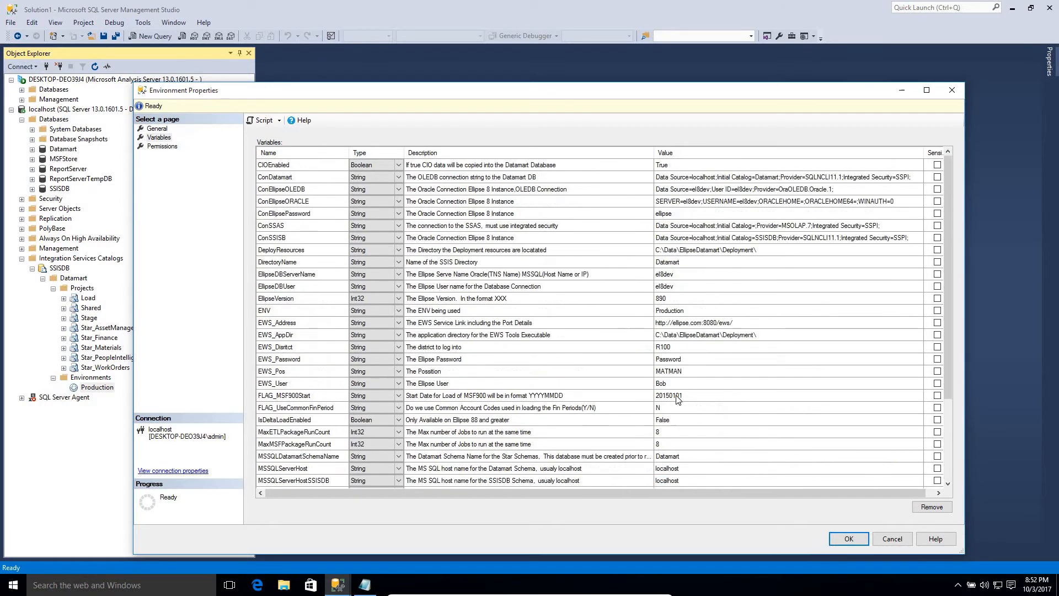
click(298, 165)
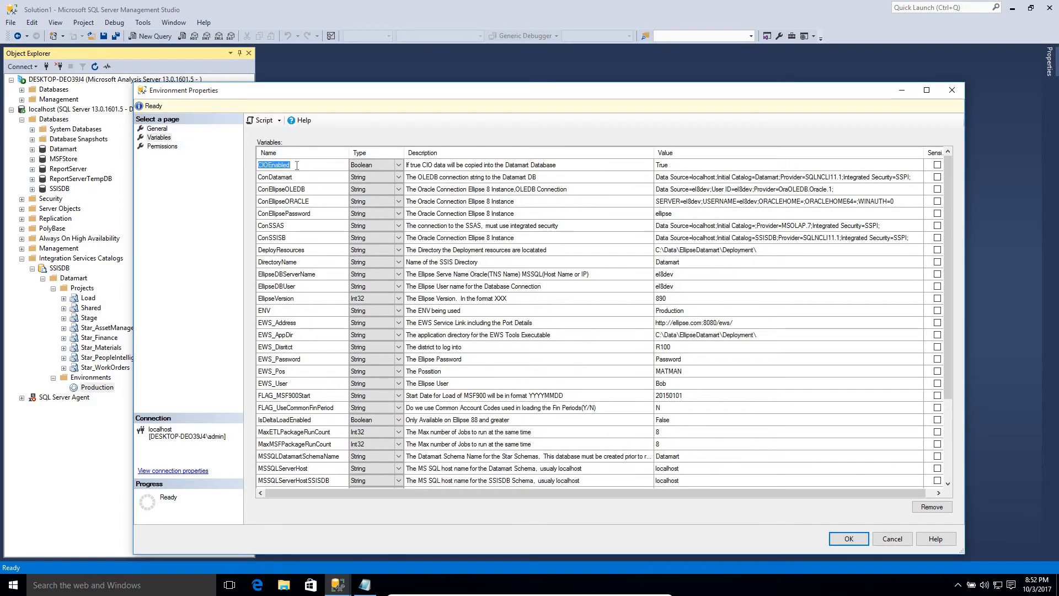
click(687, 165)
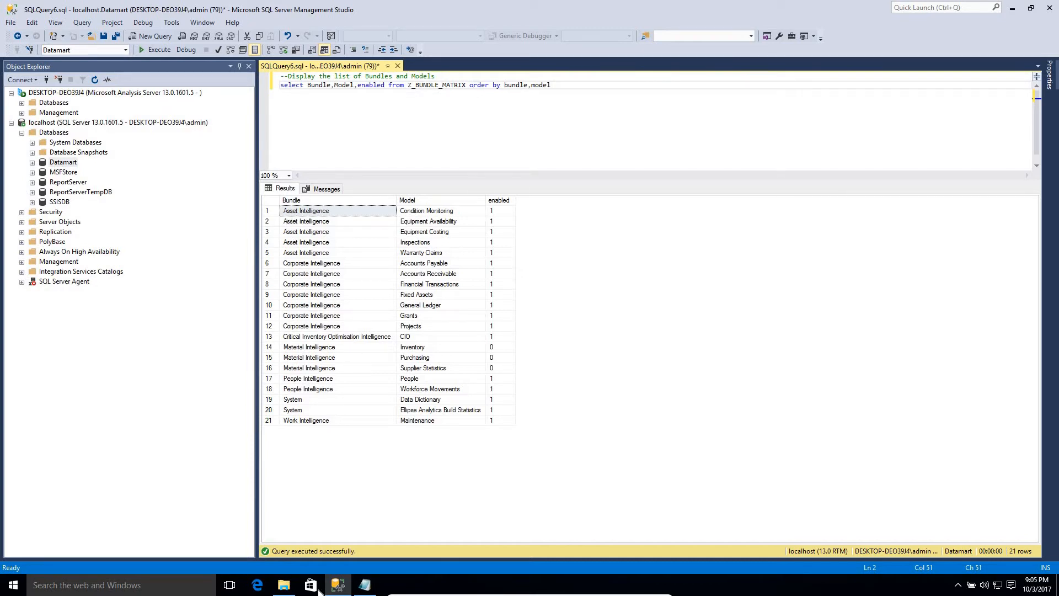
- Open the SetupBundleStates script from the Deployment folder and set $V_B_MaterialIntelligence to "1"
click(285, 590)
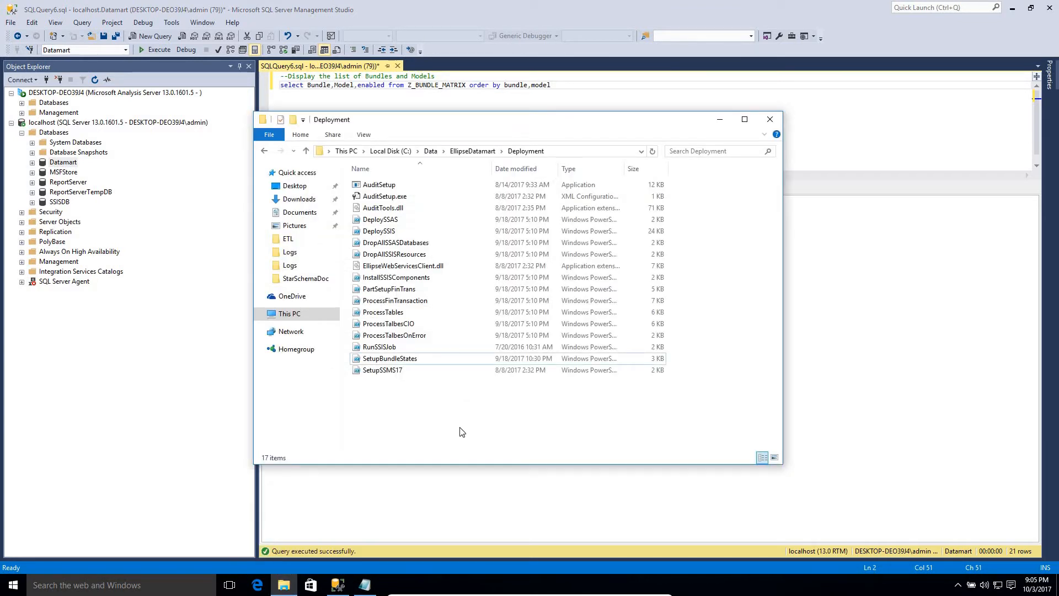
double_click(390, 359)
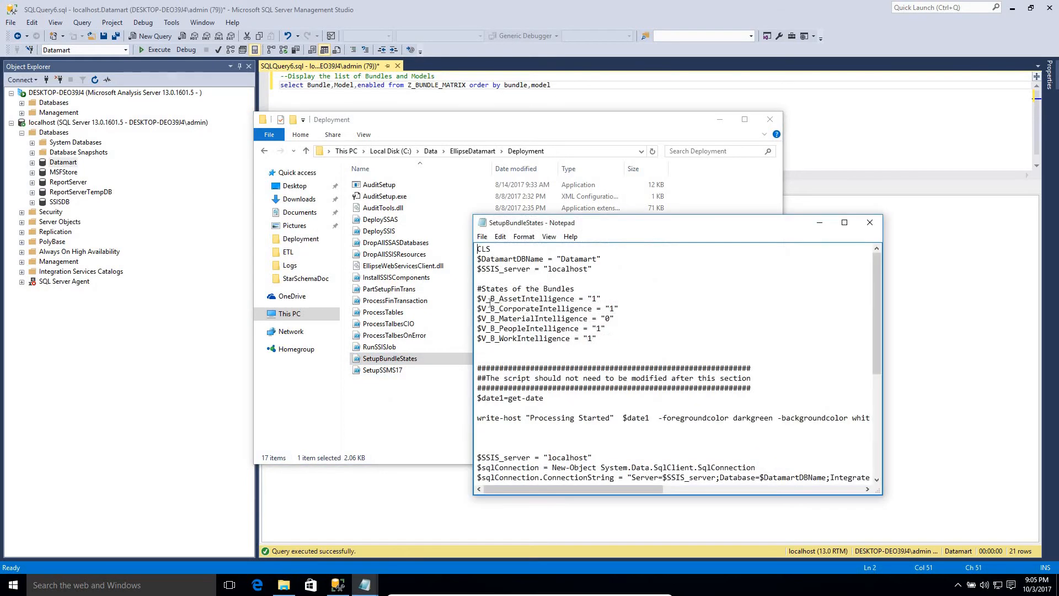
click(607, 319)
key(Delete)
text(1)
- Set $V_B_WorkIntelligence to "0" in the script, then save and close it
click(592, 339)
key(BackSpace)
text(0)
key(ctrl+s)
click(870, 222)
click(421, 438)
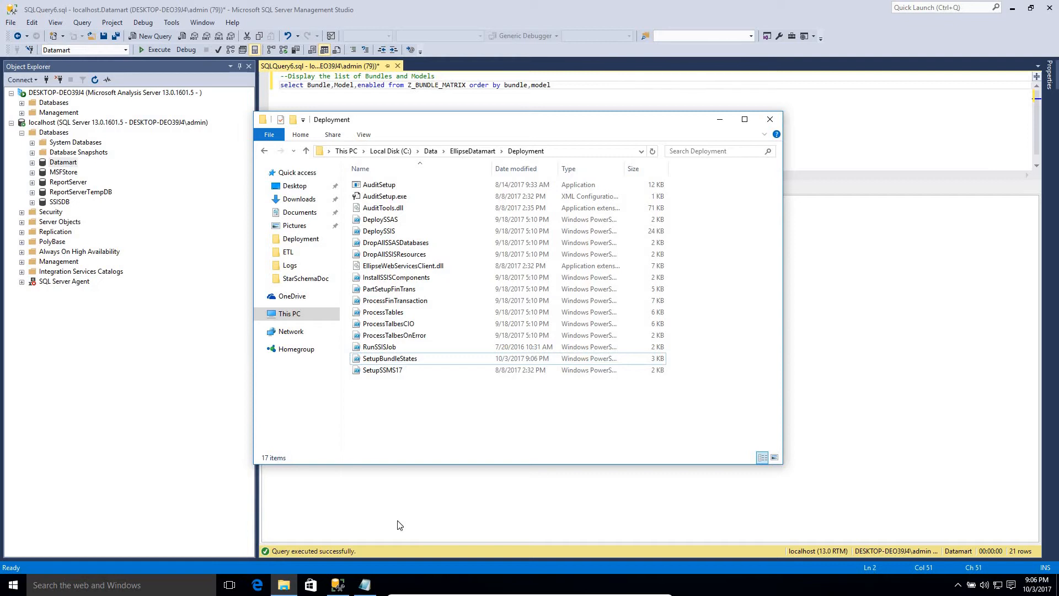
- Switch back to SQL Server Management Studio and list the Analysis Services databases to compare them with the Maintenance model in the query results
click(148, 285)
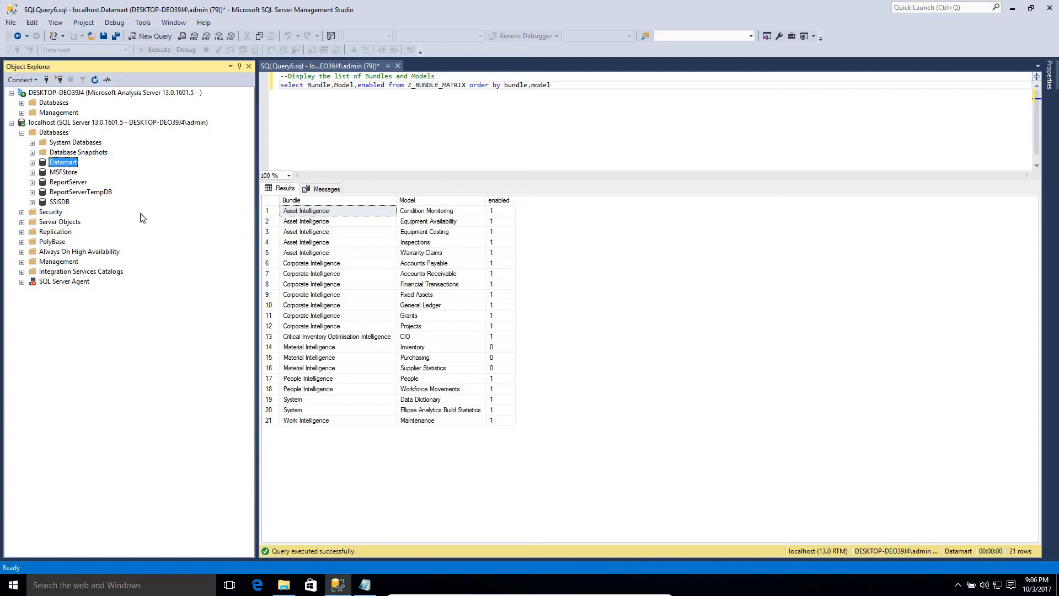
click(22, 103)
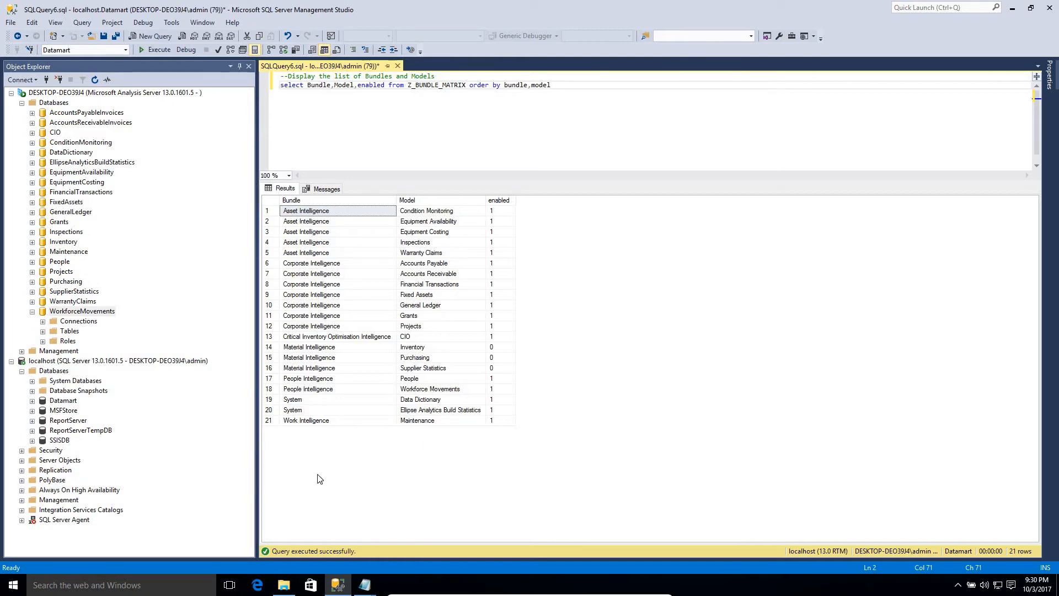
click(424, 422)
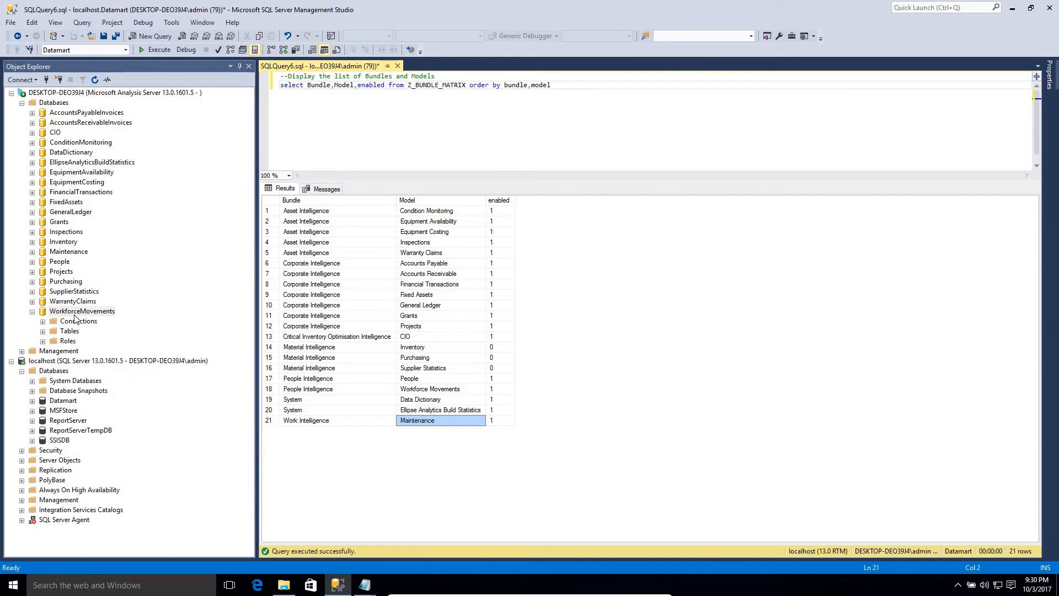
- Process the WorkforceMovements Analysis Services database in Process Clear mode and close the processing progress report
right_click(67, 312)
click(120, 349)
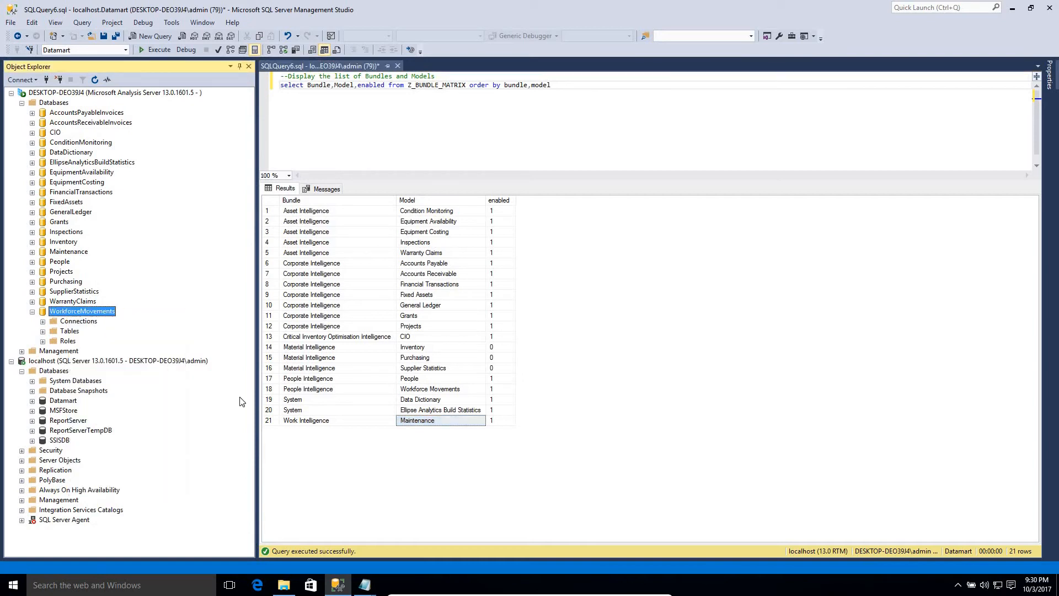
click(494, 186)
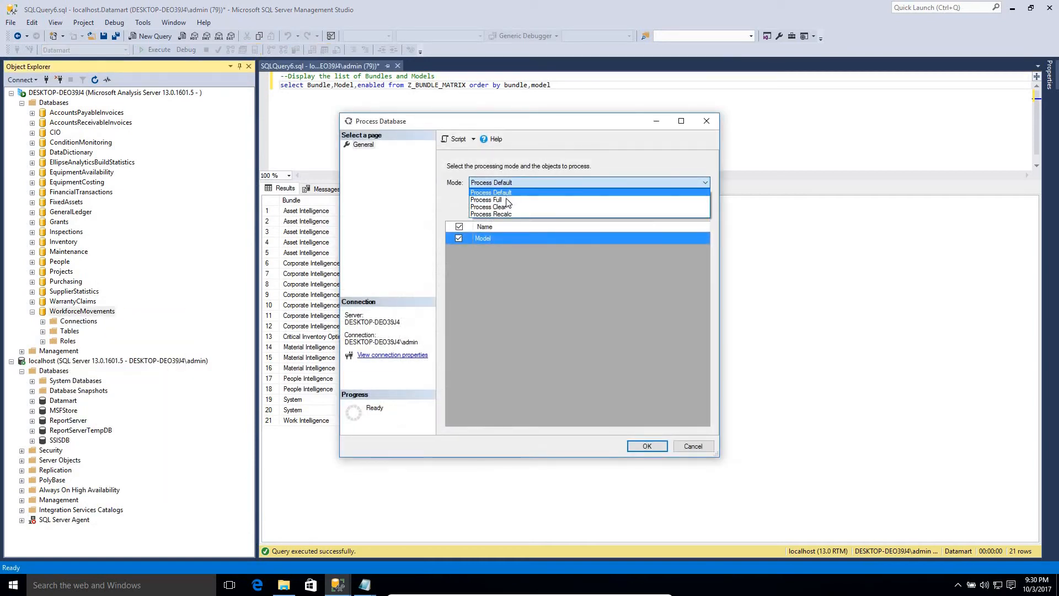
click(507, 208)
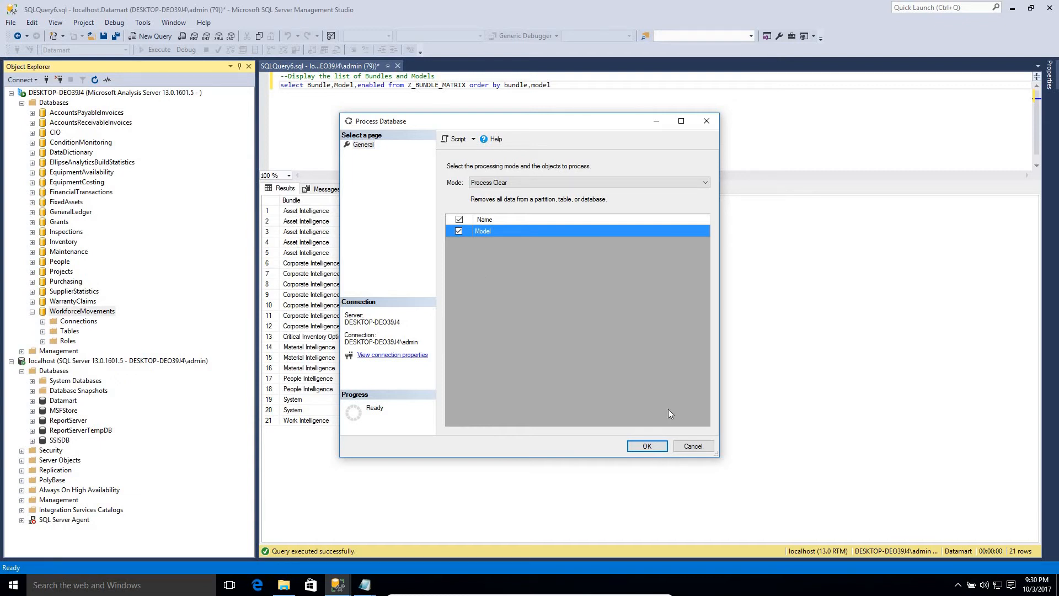
click(642, 448)
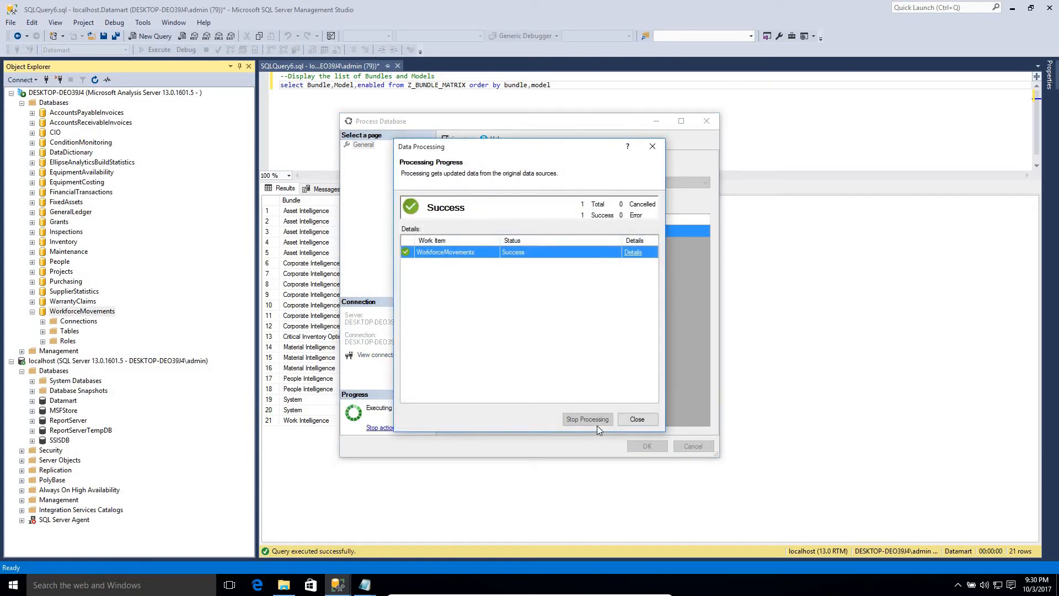
click(637, 420)
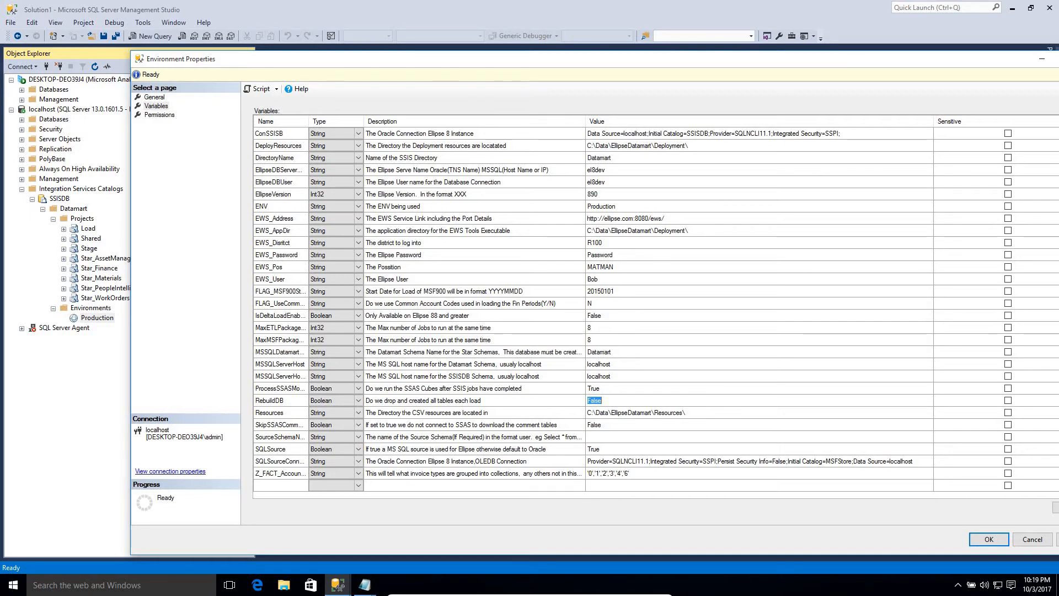
- Review the IsDeltaLoadEnabled, RebuildDB and SQLSourceConnectionString variables and their values in the Production environment properties
click(279, 317)
click(612, 317)
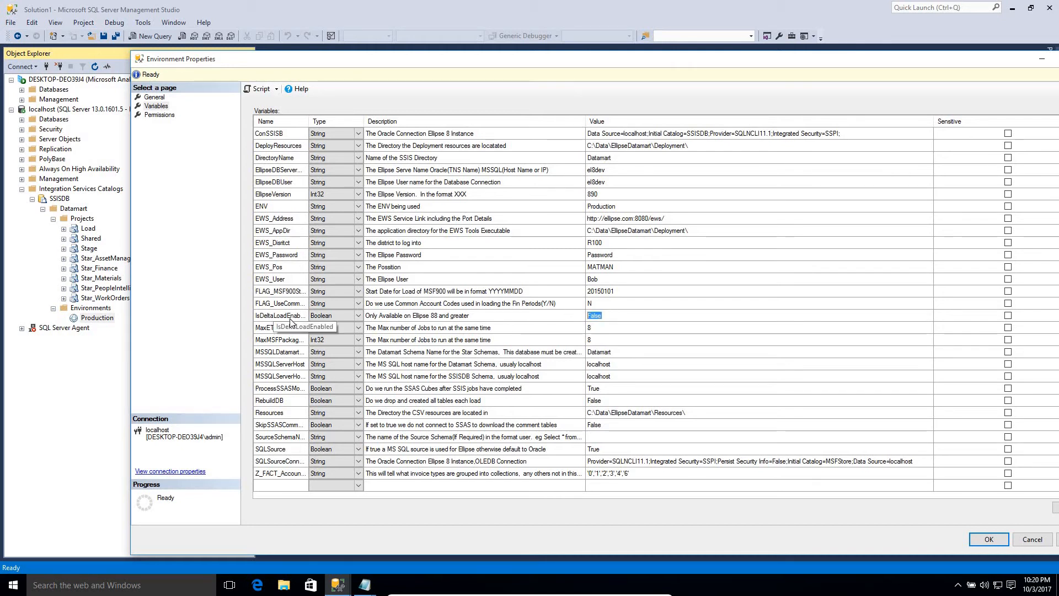
click(607, 316)
click(273, 401)
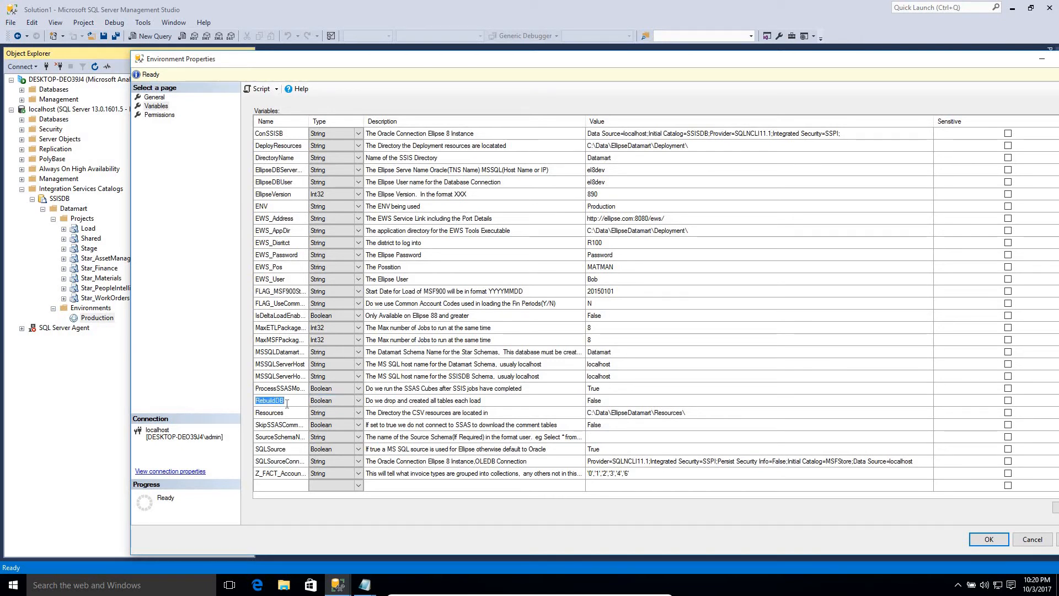
click(609, 402)
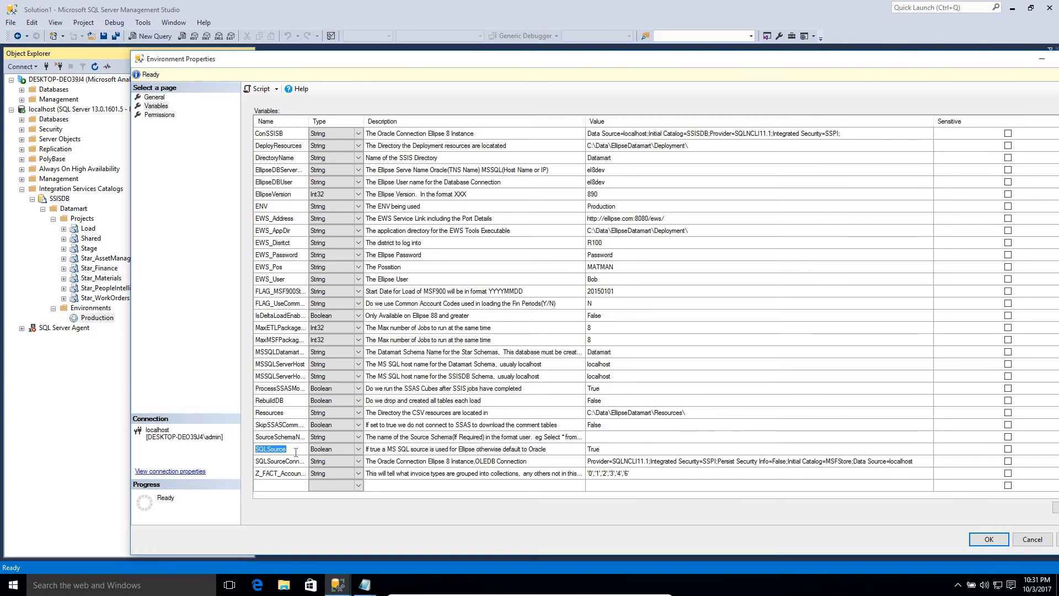
click(610, 464)
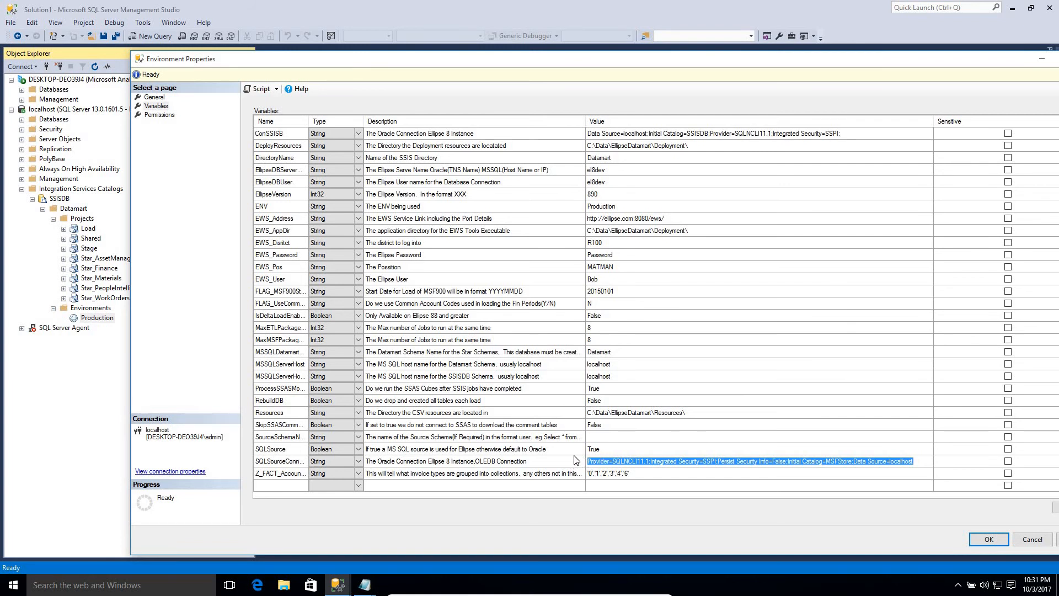
- Go through the Ellipse Oracle connection variables and mark ConEllipsePassword as sensitive
scroll(574, 462, up, 2)
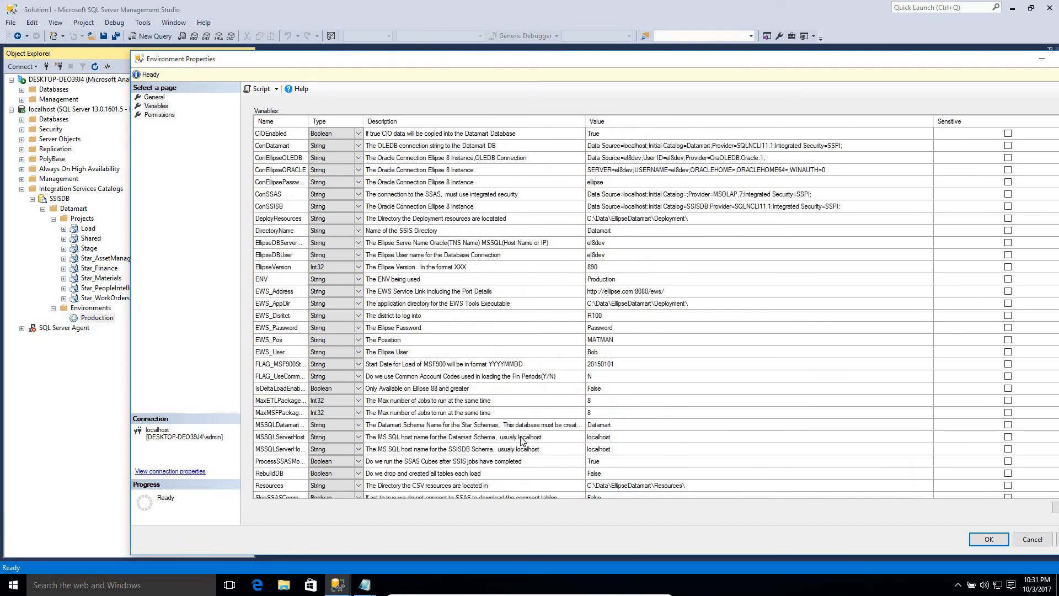
click(279, 161)
key(Down)
key(Down)
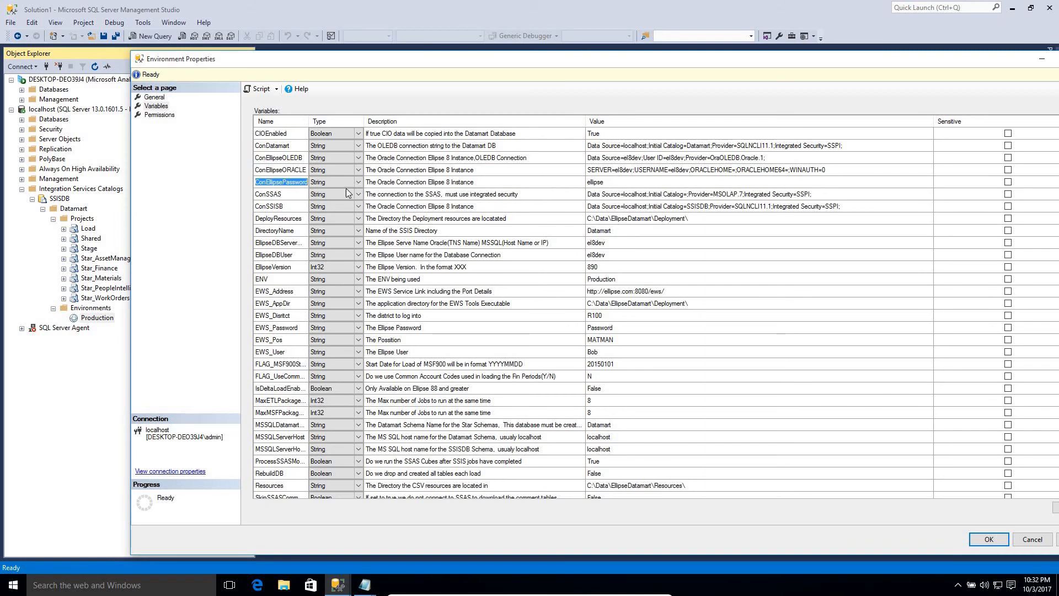
click(603, 182)
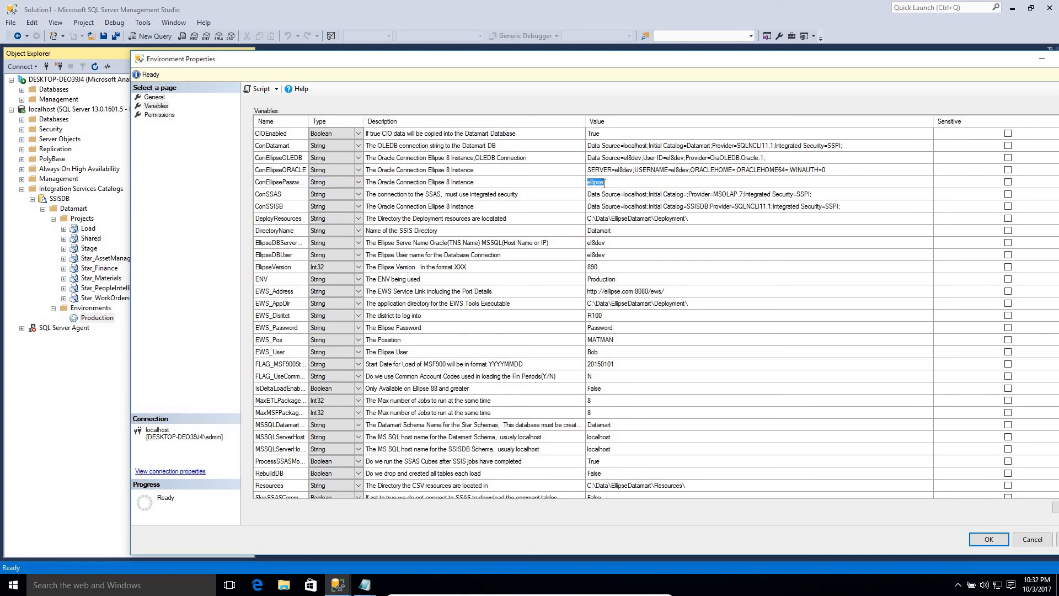
click(1008, 182)
- Set the EllipseDBServerName variable to EllopseProd and open the EllipseDBUser value for editing
click(619, 244)
text(EllopseProd)
key(Return)
click(610, 256)
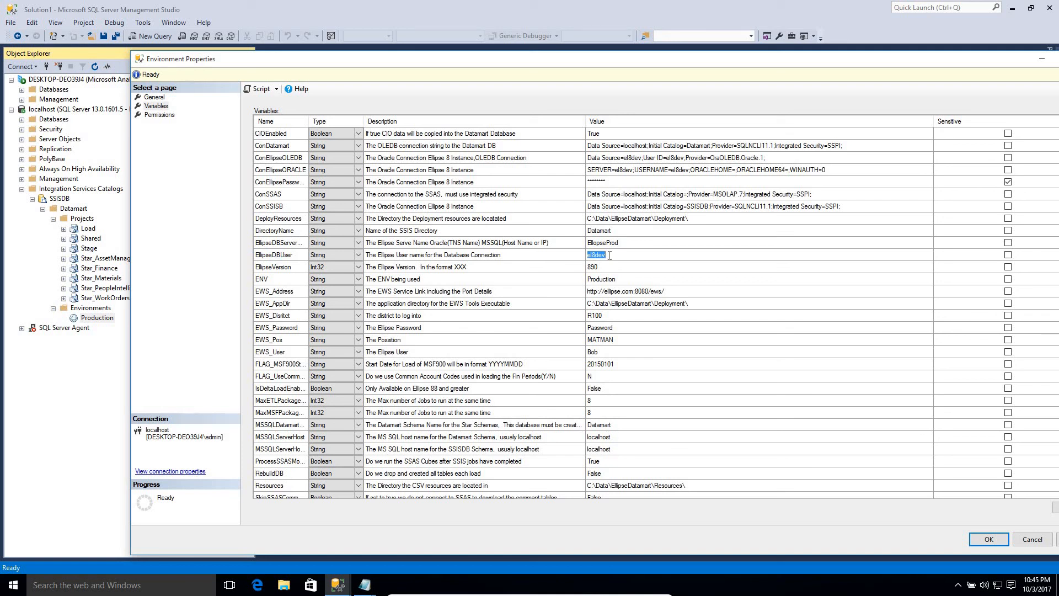